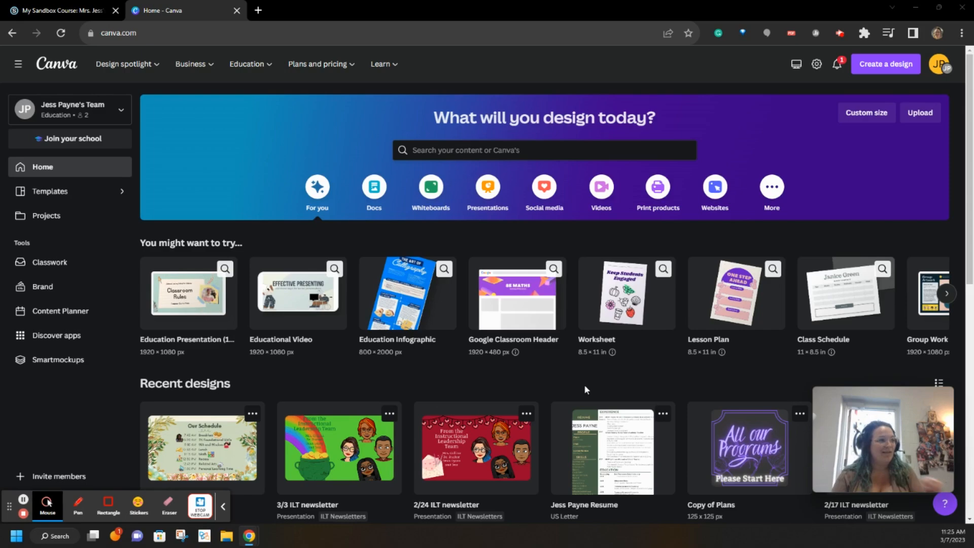
# Create a new custom-size design measuring 125 × 125 px
pyautogui.scroll(-9, 583, 384)
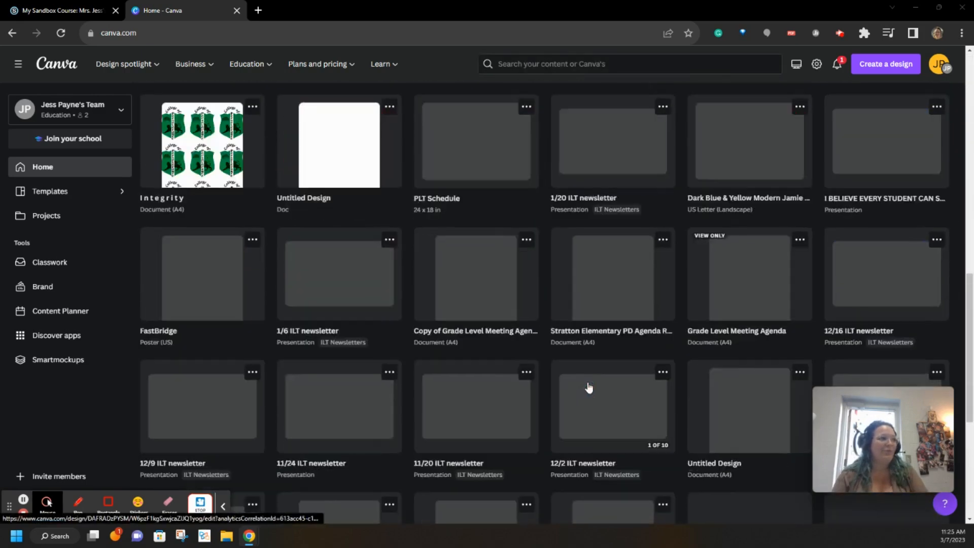
pyautogui.scroll(10, 588, 388)
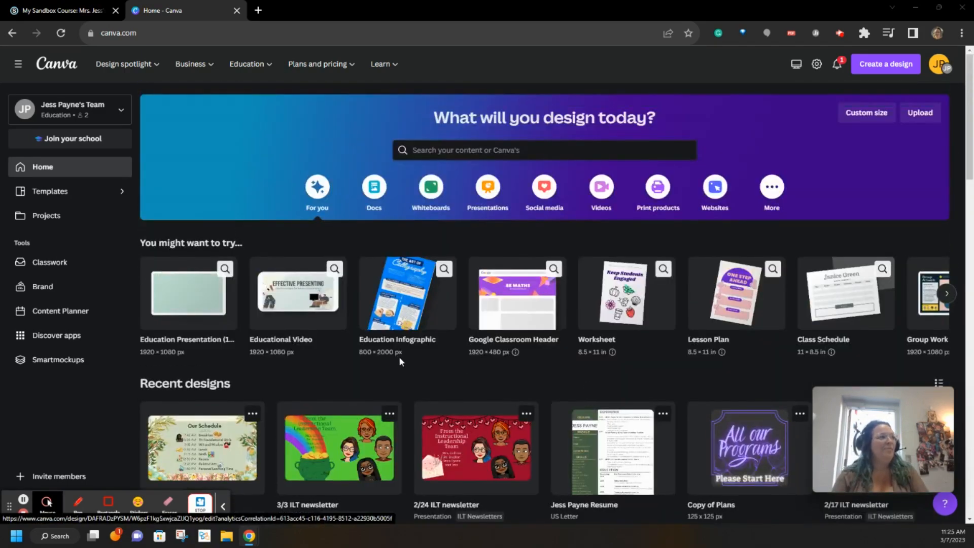
pyautogui.click(879, 72)
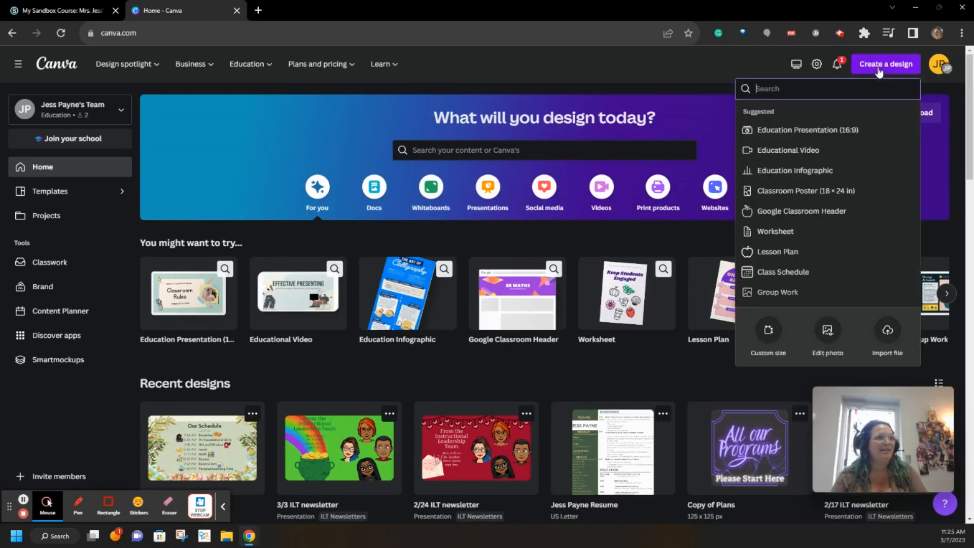
pyautogui.click(767, 332)
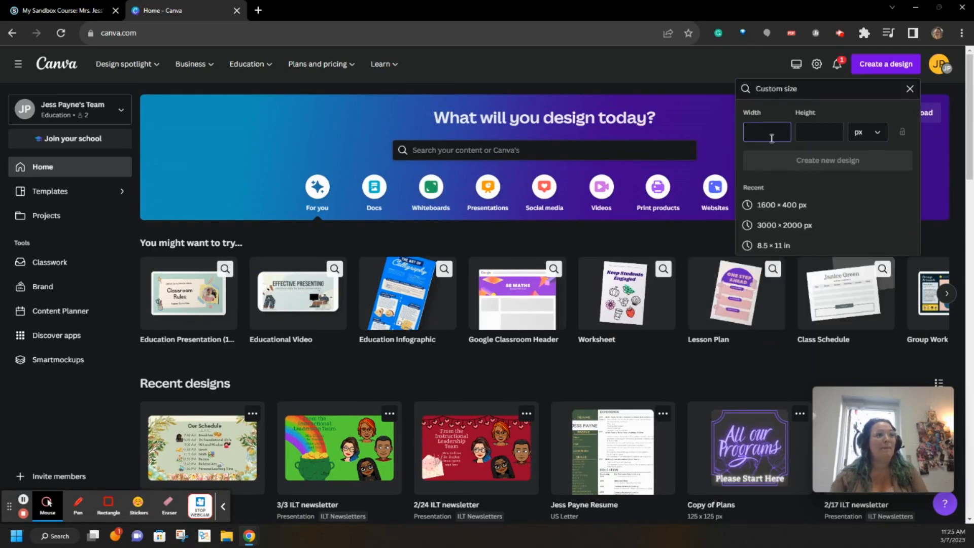
pyautogui.write('125')
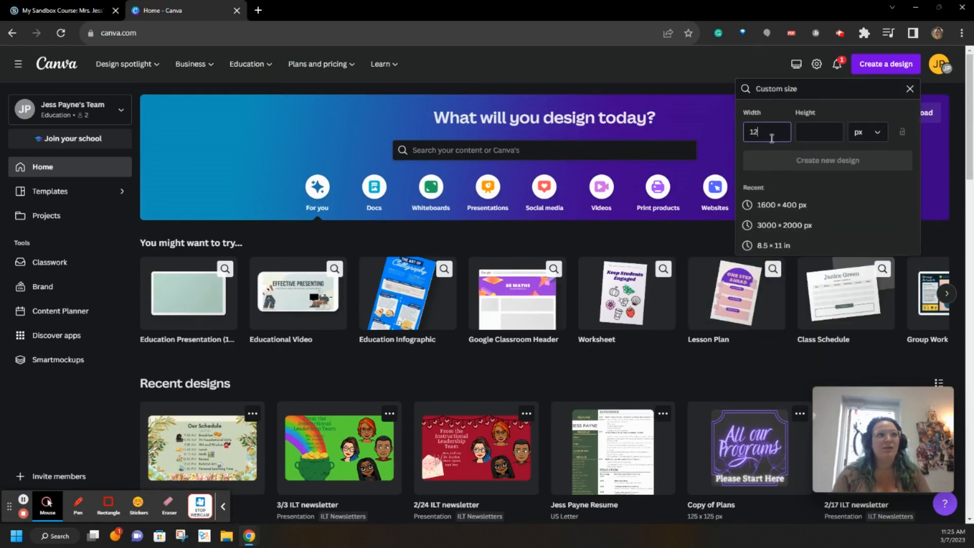
pyautogui.click(817, 133)
pyautogui.write('125')
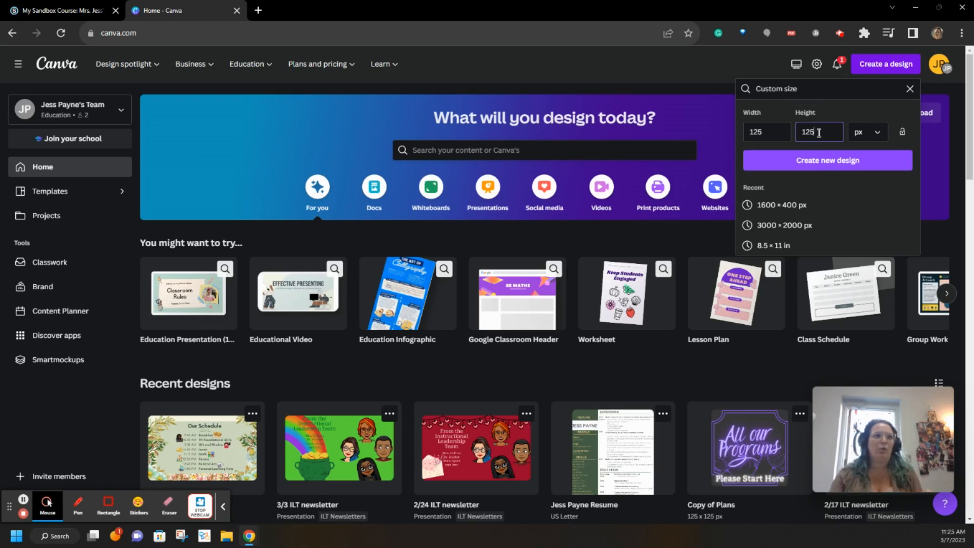
pyautogui.click(829, 160)
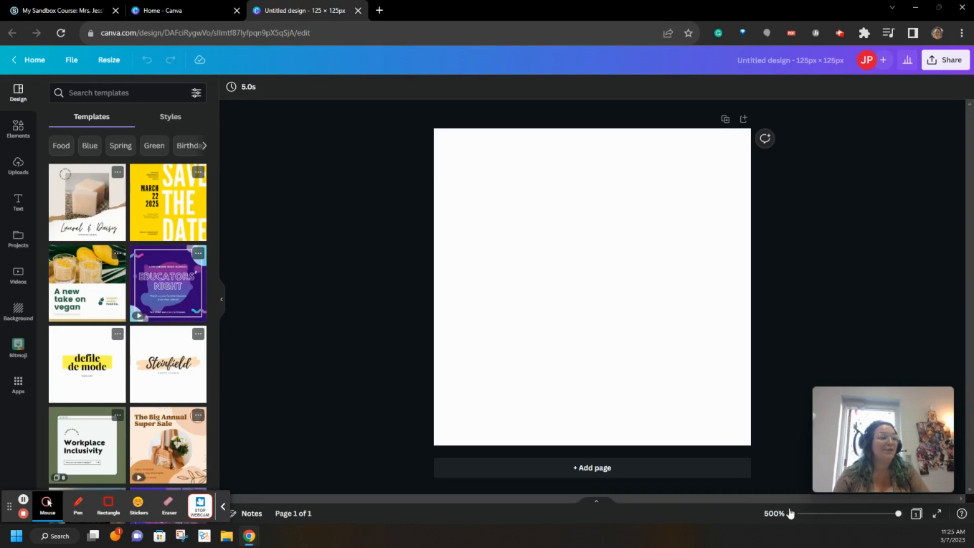
# Set the blank page's background to a custom muted green, #8BAF77
pyautogui.moveTo(902, 518); pyautogui.dragTo(904, 516)
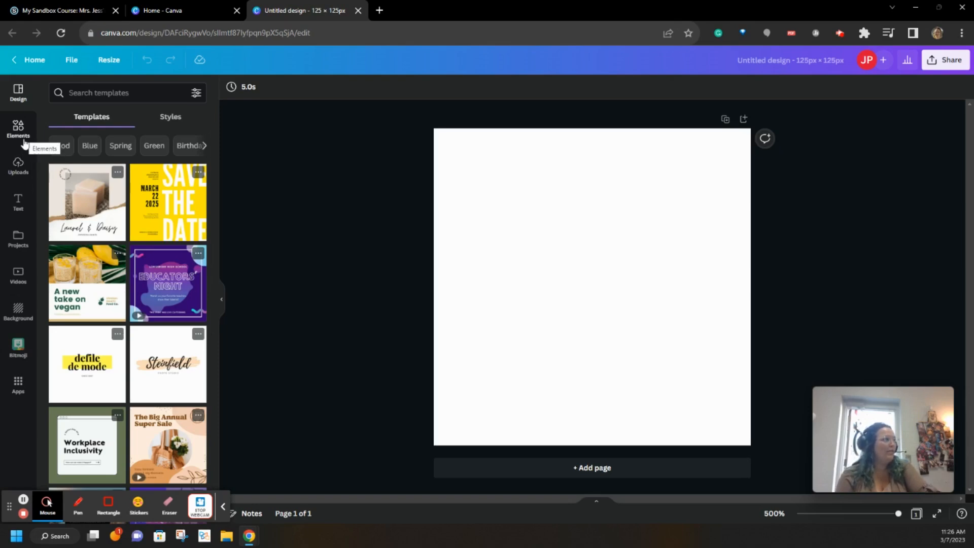
pyautogui.click(479, 218)
pyautogui.click(15, 315)
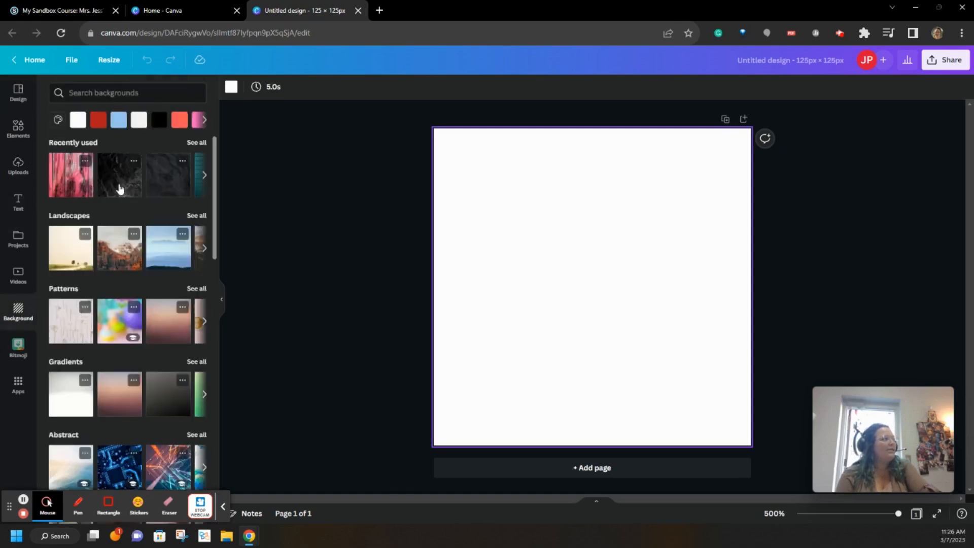
pyautogui.click(59, 120)
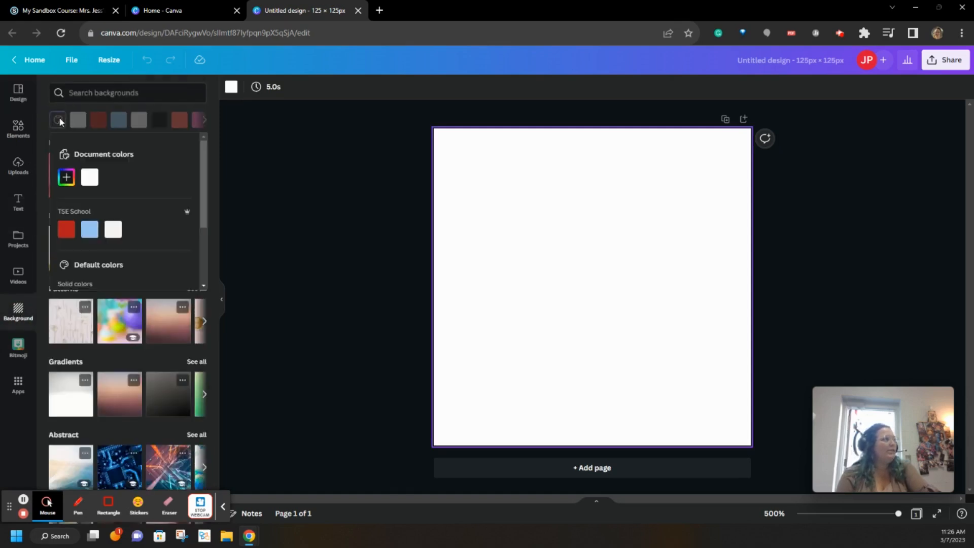
pyautogui.click(65, 178)
pyautogui.moveTo(69, 264); pyautogui.dragTo(105, 273)
pyautogui.click(152, 224)
pyautogui.moveTo(152, 222)
pyautogui.mouseDown()
pyautogui.moveTo(140, 229)
pyautogui.moveTo(113, 217)
pyautogui.mouseUp()
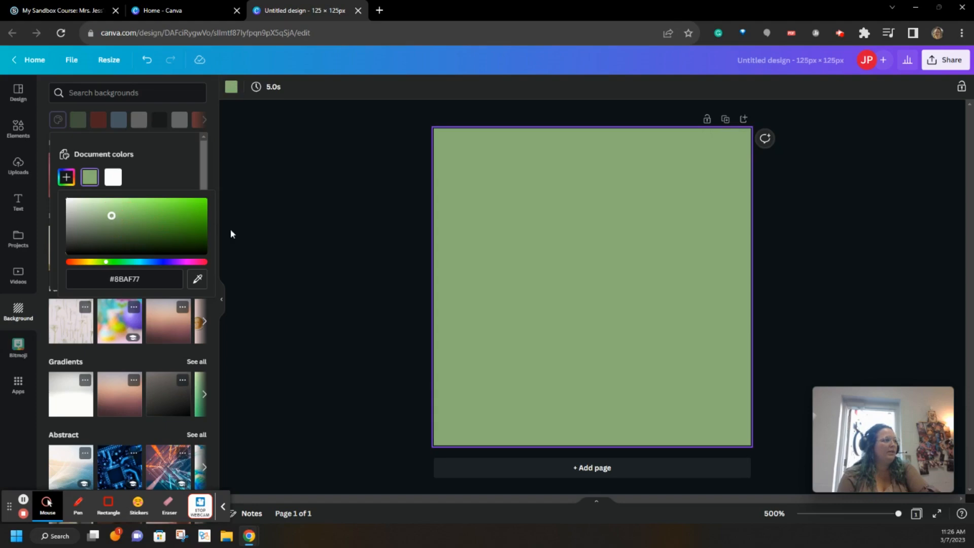
pyautogui.click(279, 215)
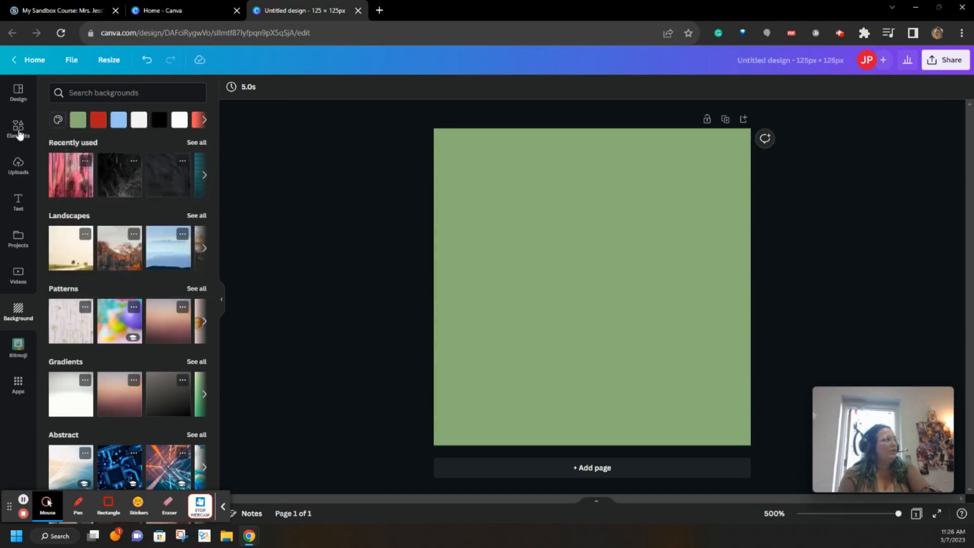
# Search the elements for "wild flowers" and show all matching graphics
pyautogui.click(17, 129)
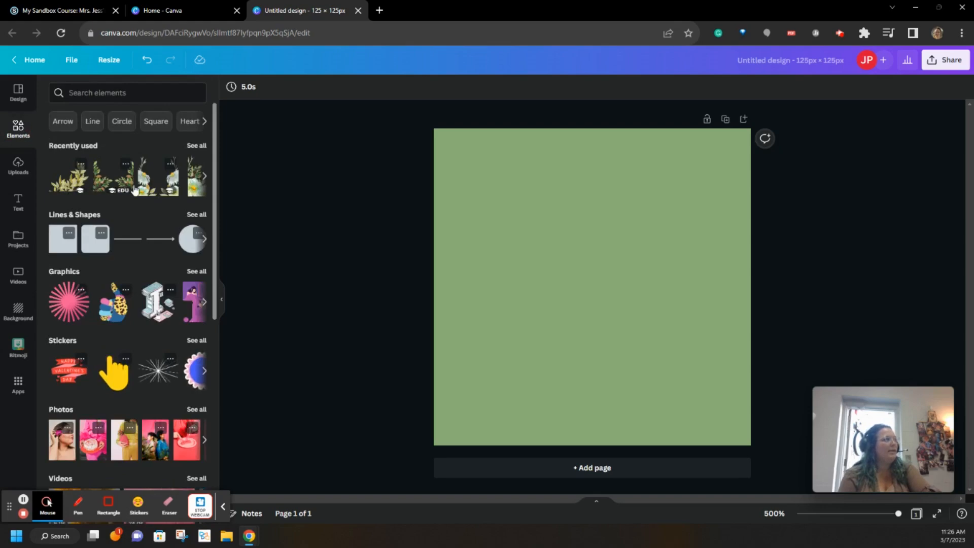
pyautogui.click(76, 94)
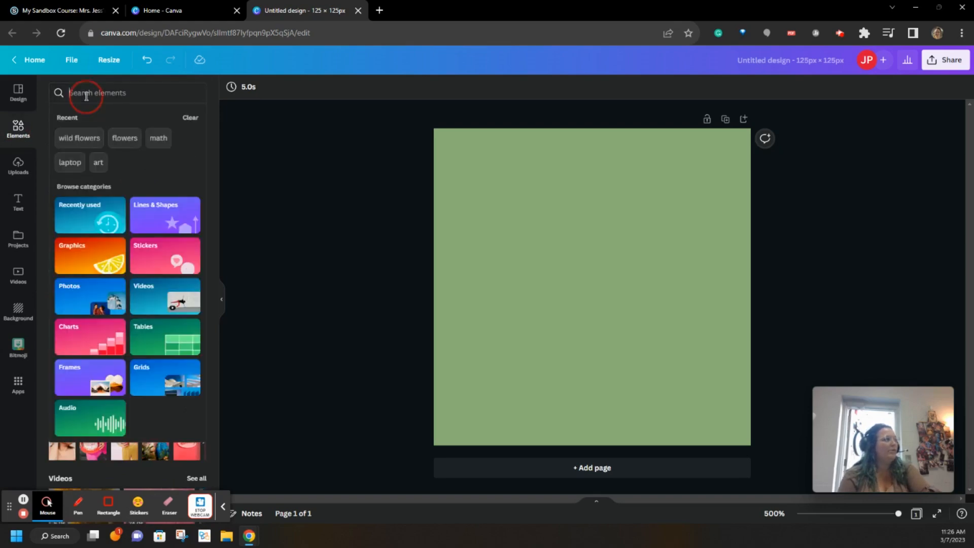
pyautogui.write('wil')
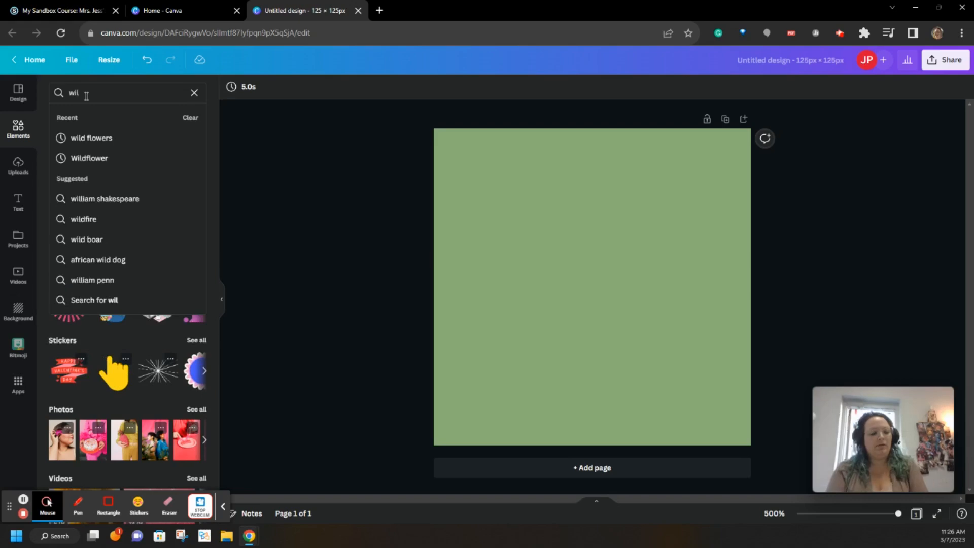
pyautogui.write('d')
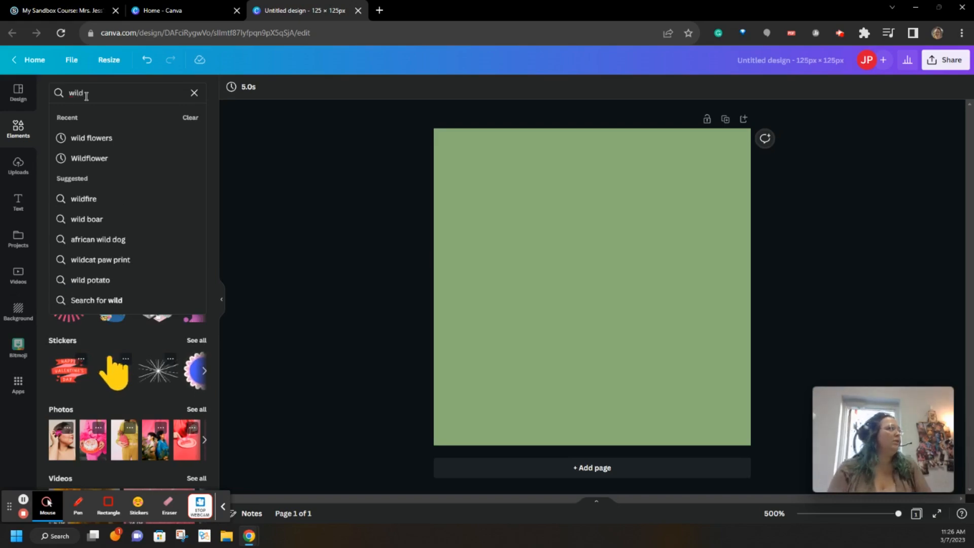
pyautogui.click(65, 138)
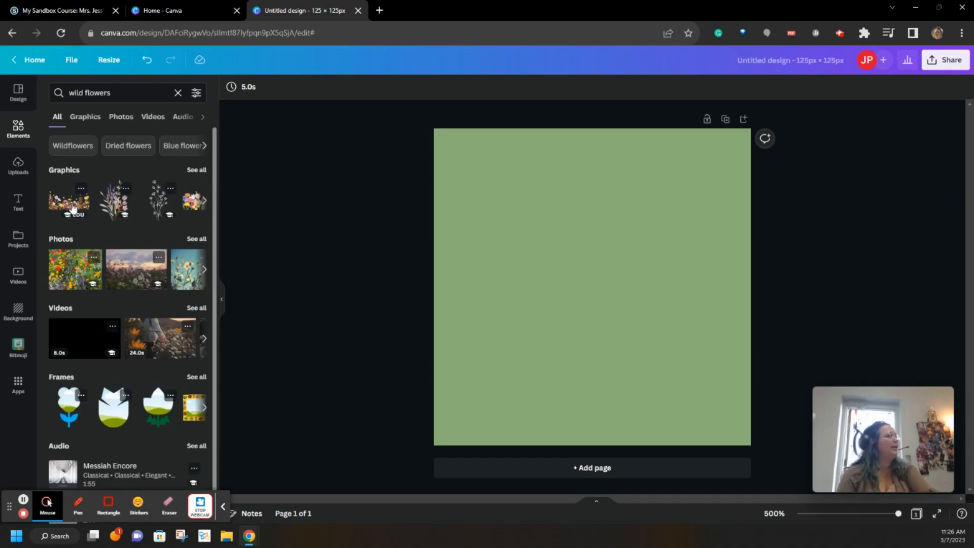
pyautogui.click(193, 173)
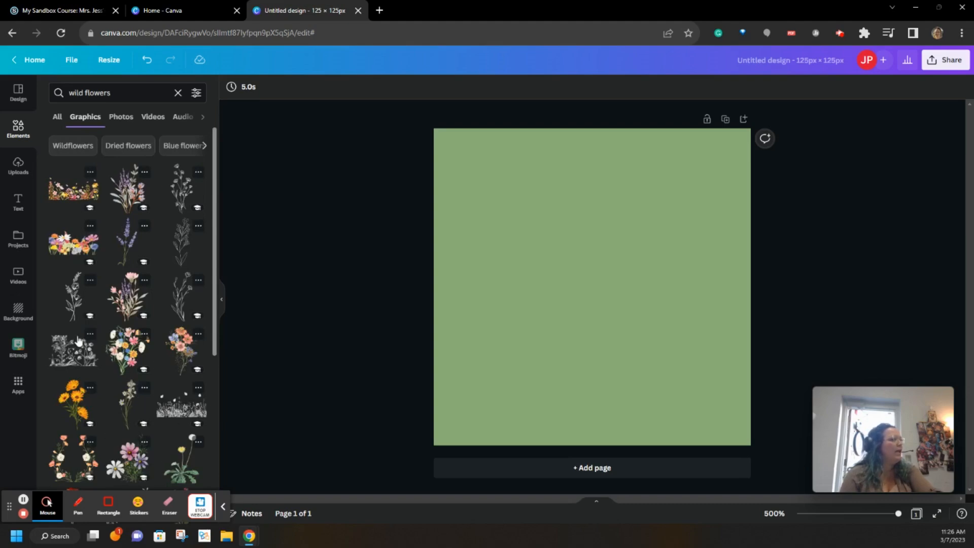
# Add the wildflower border graphic and enlarge it to span the full page width along the page's bottom edge
pyautogui.click(67, 196)
pyautogui.moveTo(560, 311); pyautogui.dragTo(530, 412)
pyautogui.moveTo(687, 332); pyautogui.dragTo(749, 294)
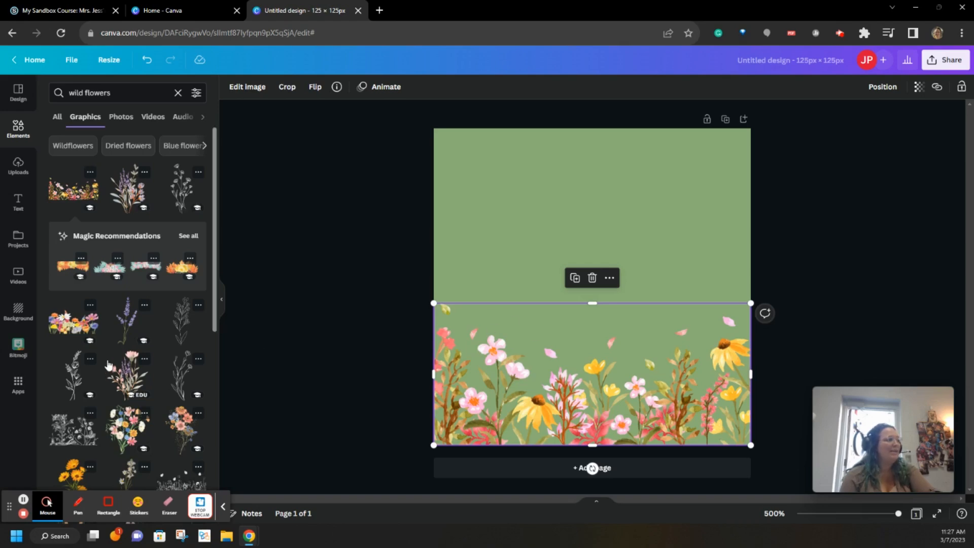
# Add the pink flower and lavender bouquet at the page's lower-right corner and send it behind the wildflower border
pyautogui.click(127, 375)
pyautogui.moveTo(582, 323); pyautogui.dragTo(699, 390)
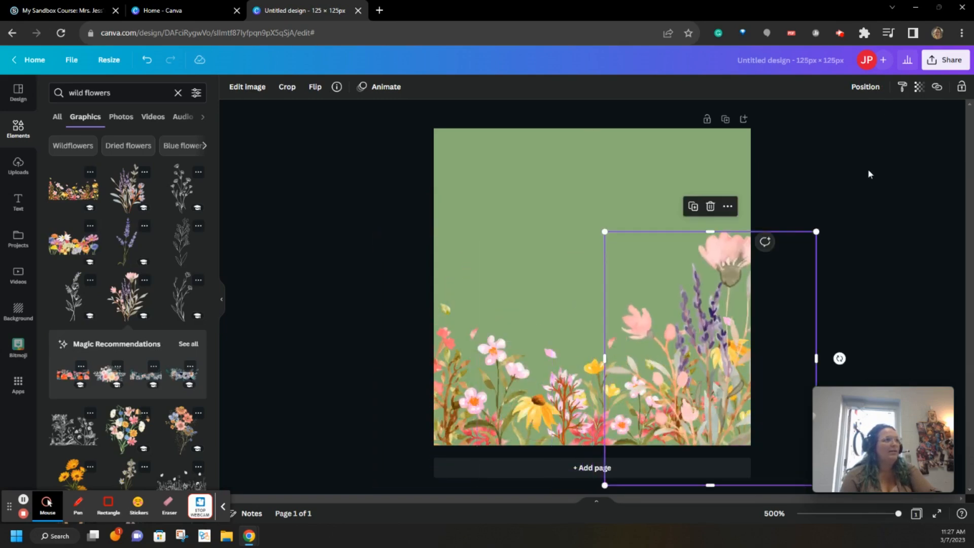
pyautogui.click(868, 88)
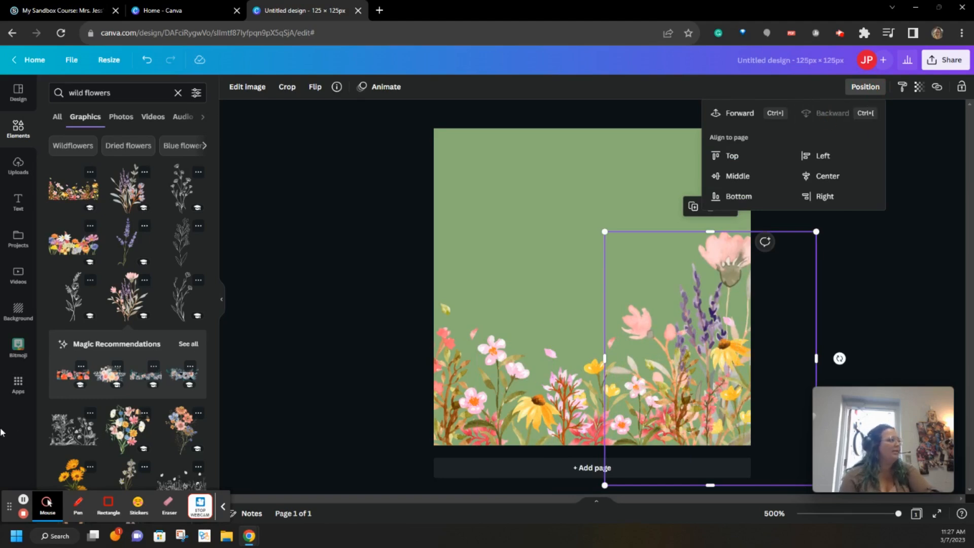
# Add the purple wildflower bouquet at the page's lower-left corner and send it backward behind the wildflower border
pyautogui.click(126, 206)
pyautogui.moveTo(590, 304); pyautogui.dragTo(473, 355)
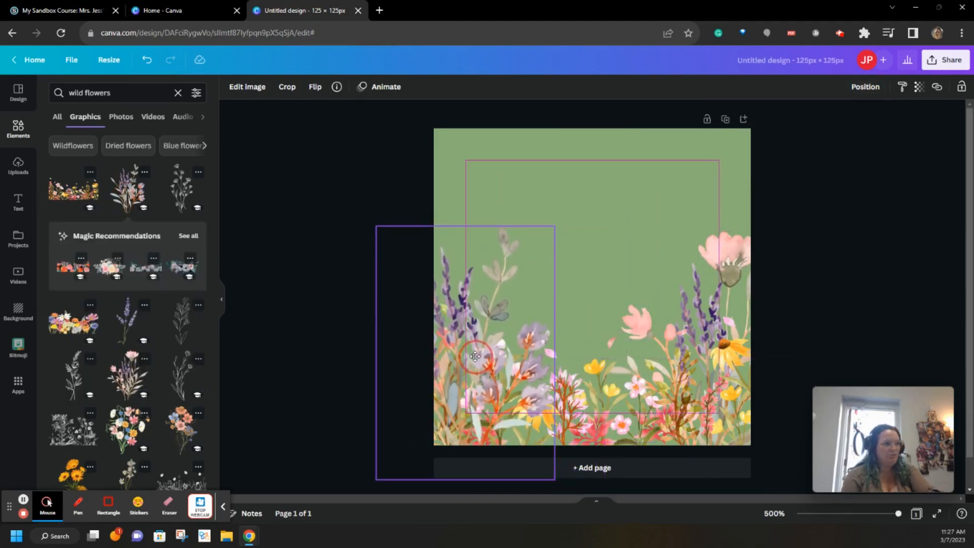
pyautogui.click(870, 89)
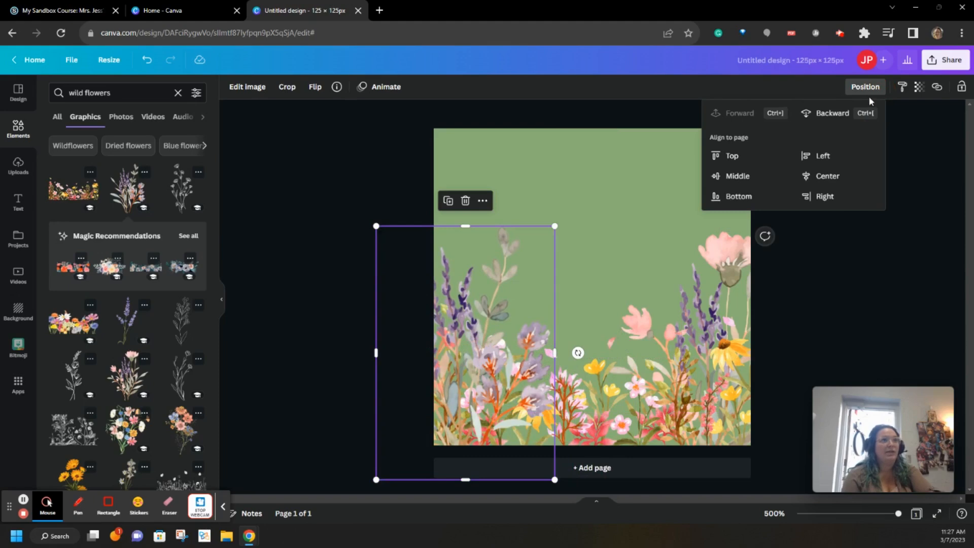
pyautogui.click(833, 113)
pyautogui.click(880, 283)
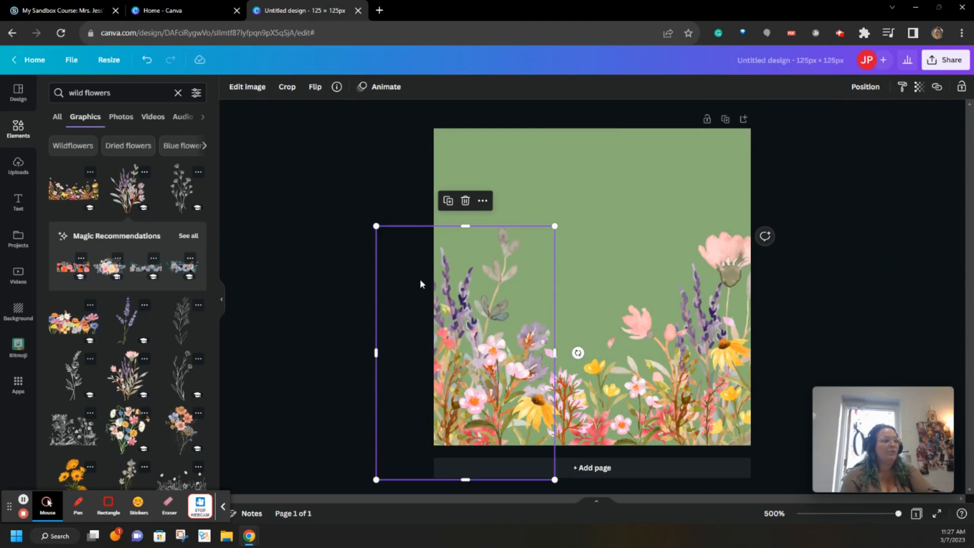
pyautogui.click(345, 227)
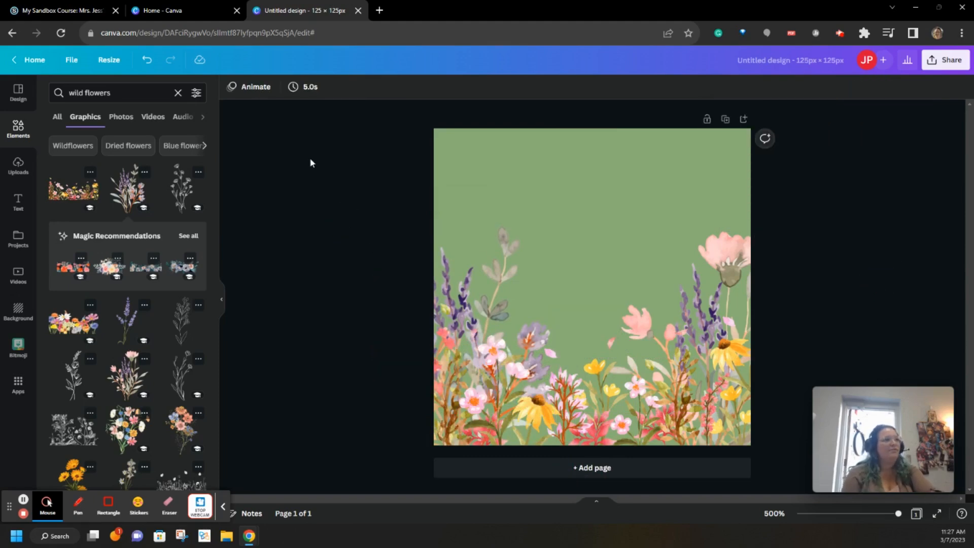
# Add the pink "Sweet" script font combination and place it in the upper half of the page, above the flowers
pyautogui.click(20, 205)
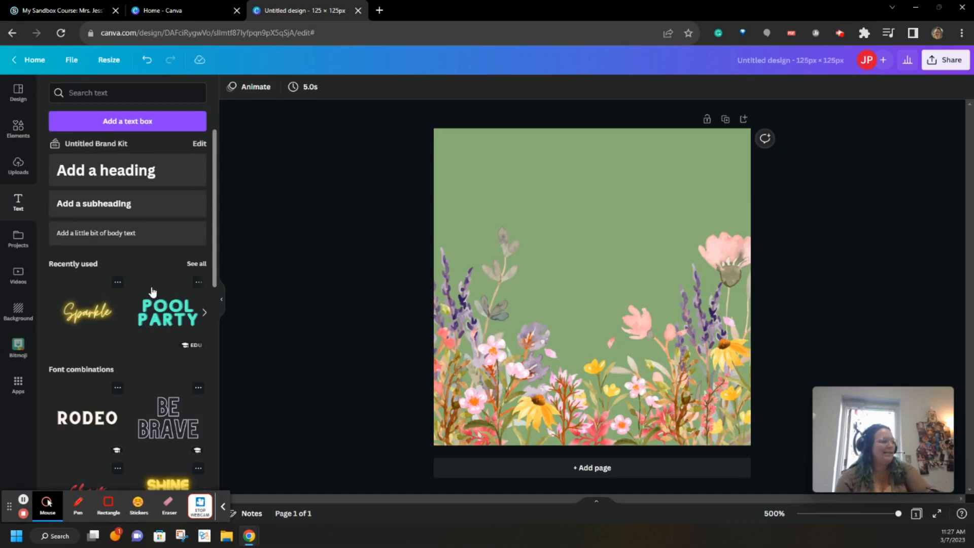
pyautogui.scroll(-2, 153, 293)
pyautogui.scroll(-1, 134, 303)
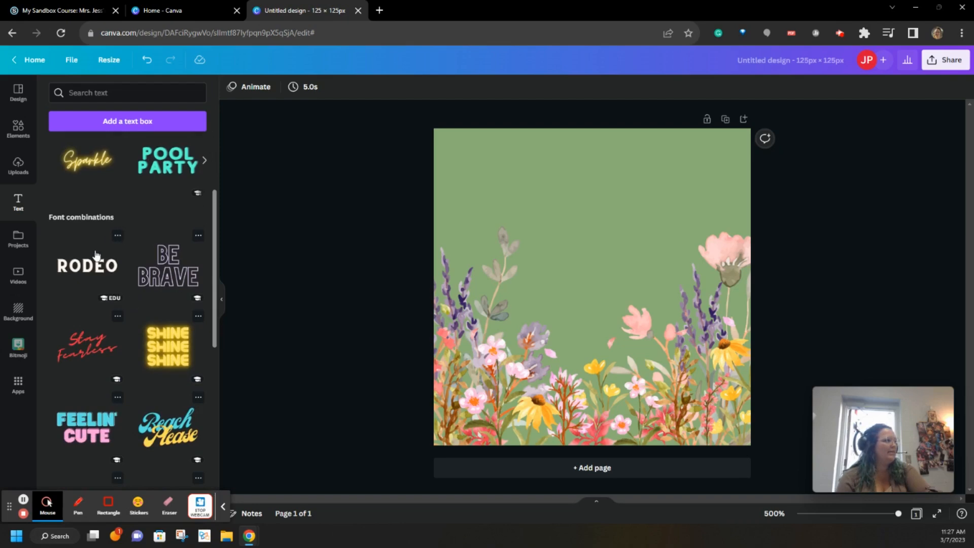
pyautogui.scroll(-2, 96, 251)
pyautogui.scroll(-4, 93, 248)
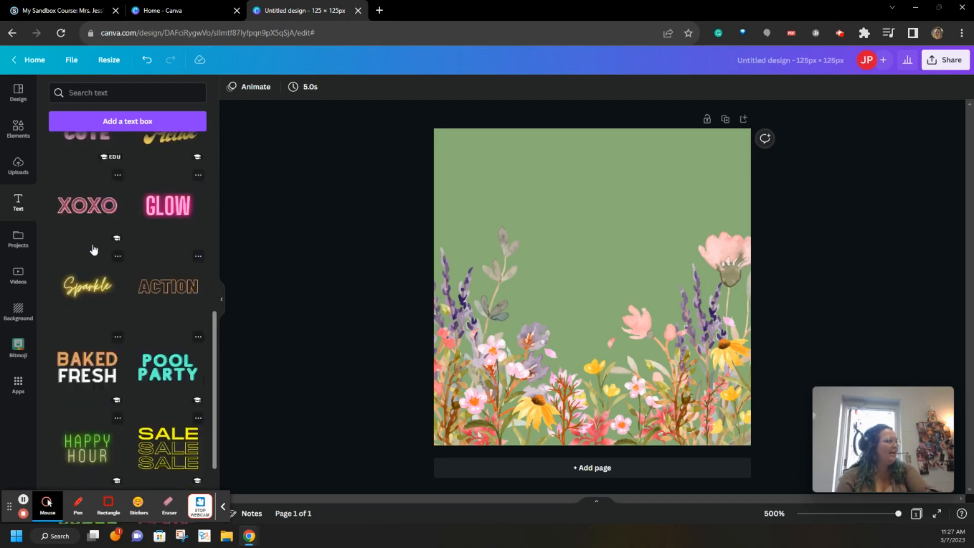
pyautogui.scroll(-2, 94, 248)
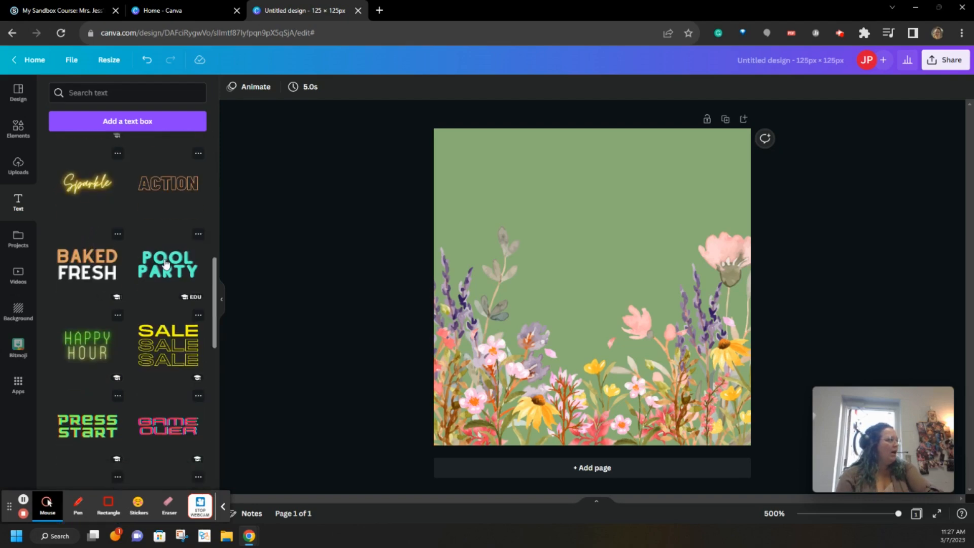
pyautogui.scroll(-5, 165, 262)
pyautogui.click(83, 346)
pyautogui.moveTo(594, 335); pyautogui.dragTo(594, 230)
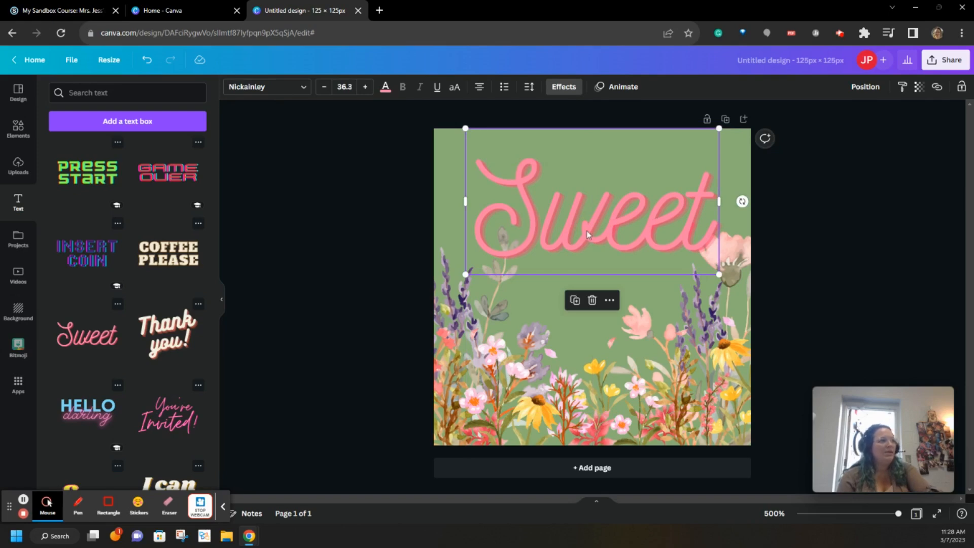
# Recolor the "Sweet" text with the muted purple from the photo colors
pyautogui.click(385, 89)
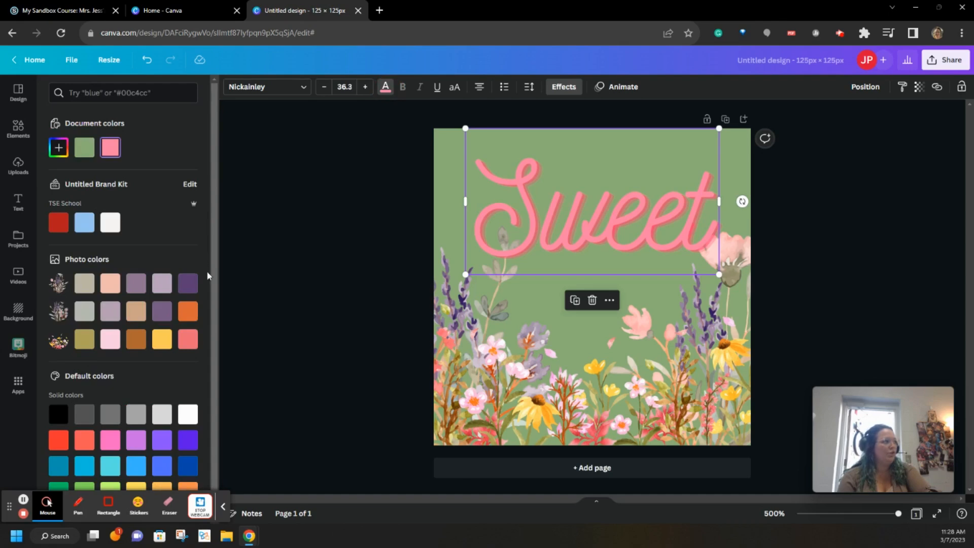
pyautogui.click(187, 287)
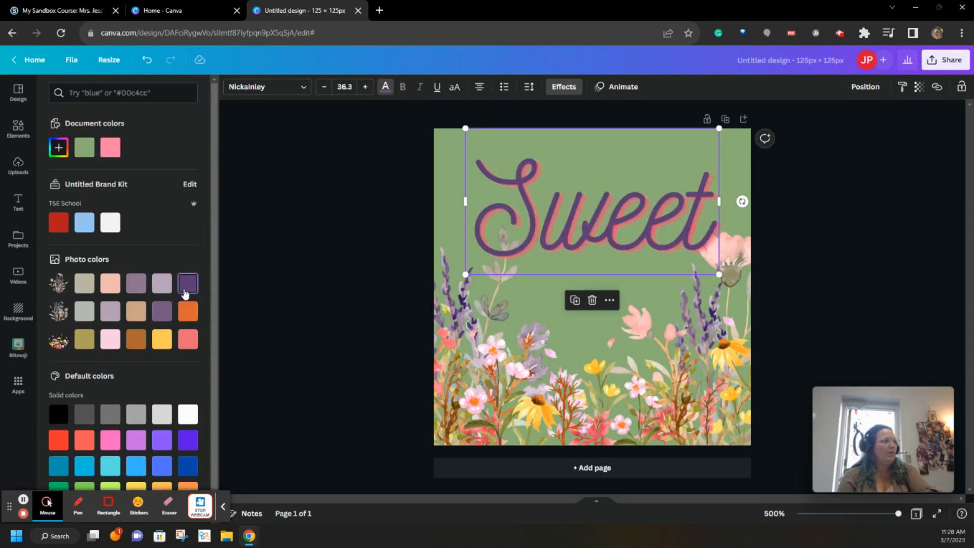
pyautogui.click(162, 313)
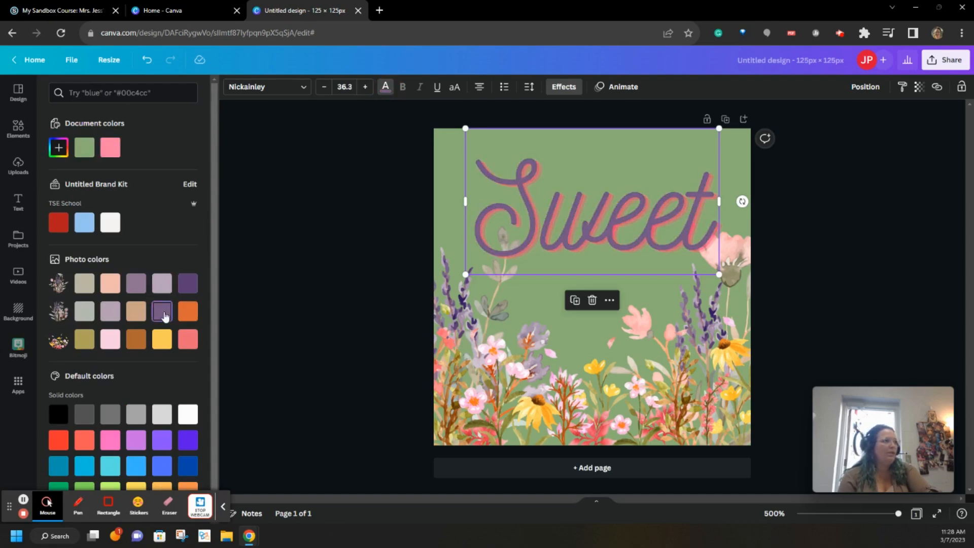
# Change the echo effect color of the "Sweet" text to the light orchid purple from the default solid colors
pyautogui.click(554, 89)
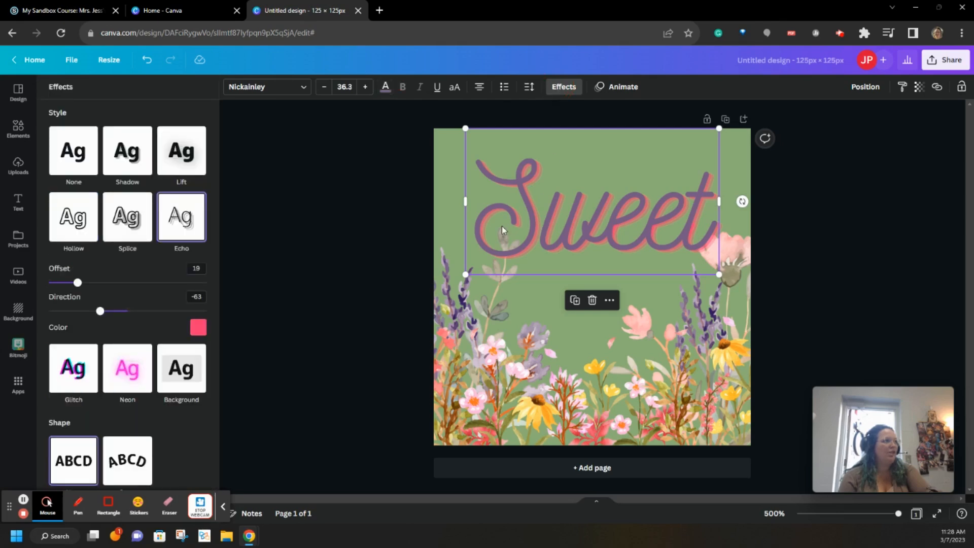
pyautogui.click(200, 329)
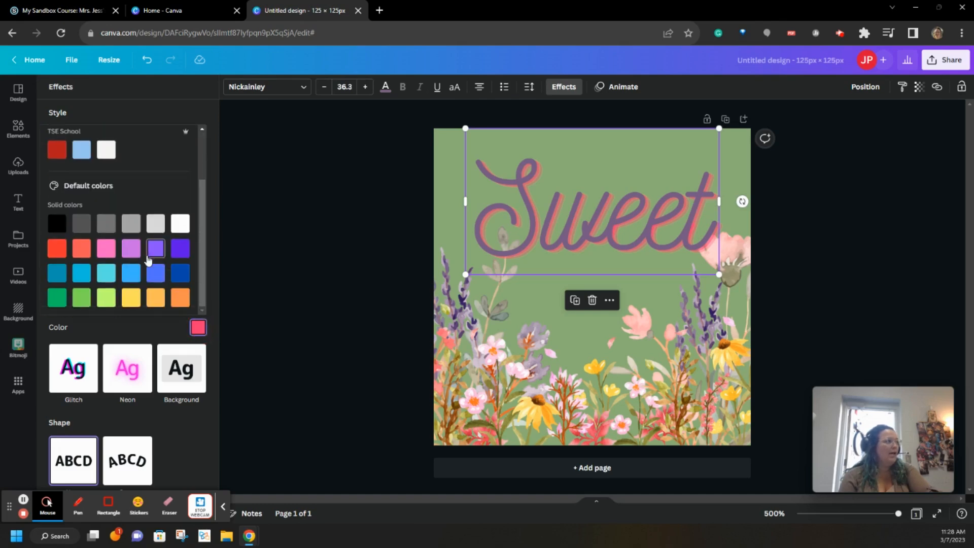
pyautogui.click(181, 251)
pyautogui.click(157, 250)
pyautogui.click(131, 250)
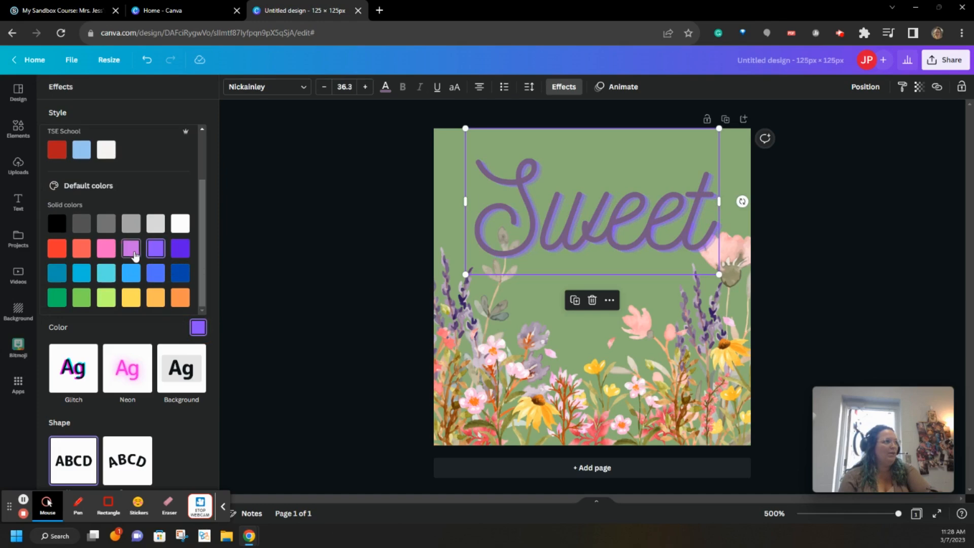
pyautogui.click(366, 237)
pyautogui.click(383, 344)
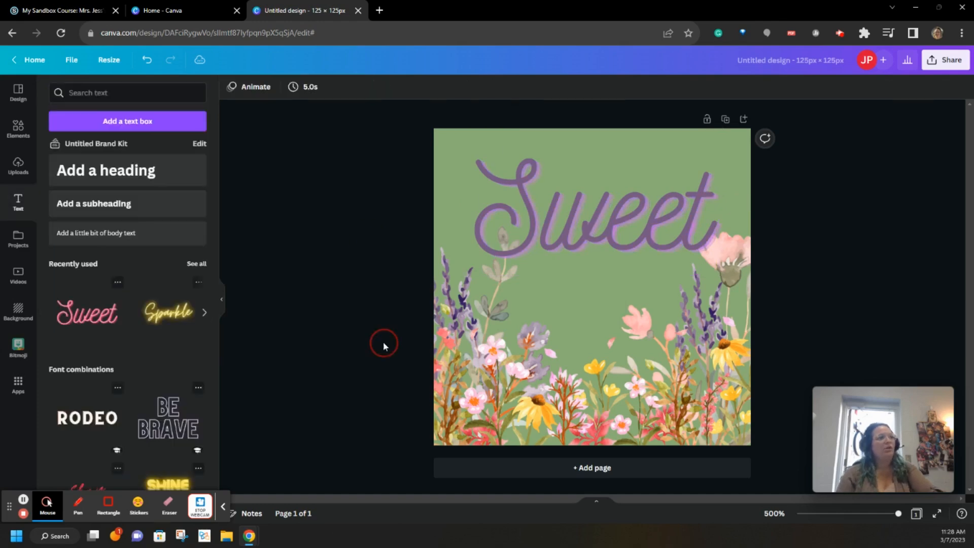
# Replace the "Sweet" text with "Class Meeting Link"
pyautogui.click(598, 238)
pyautogui.click(598, 238)
pyautogui.press('Delete')
pyautogui.press('Delete')
pyautogui.press('Delete')
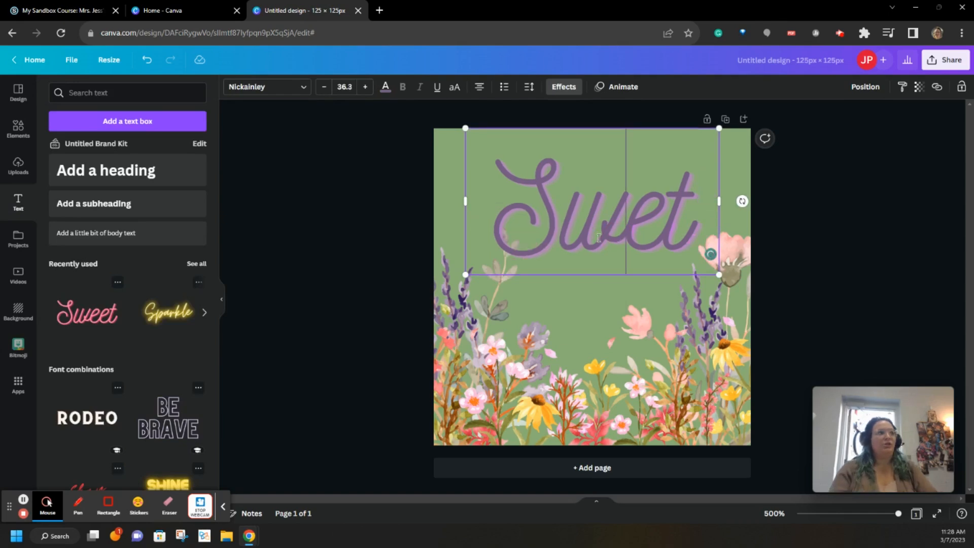
pyautogui.press('BackSpace')
pyautogui.press('BackSpace')
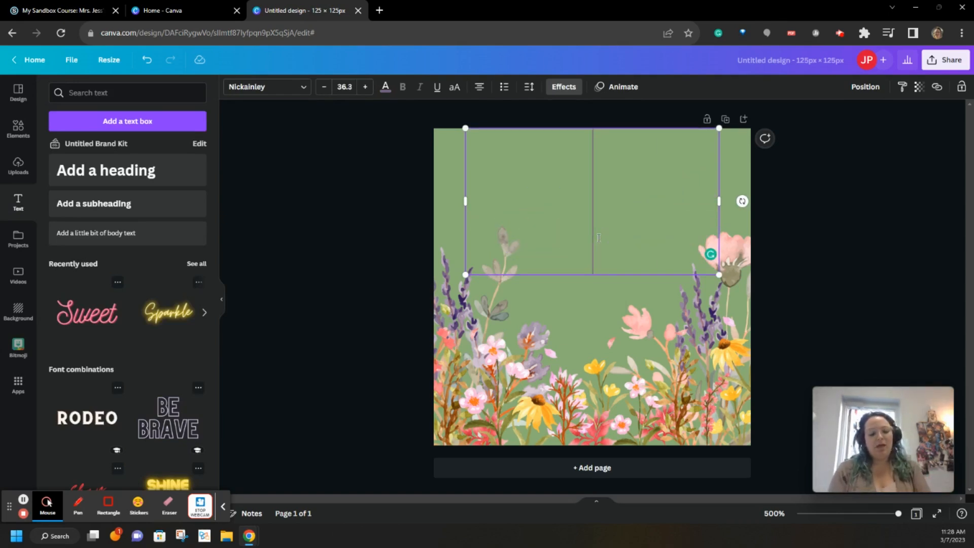
pyautogui.write('Class Meeting')
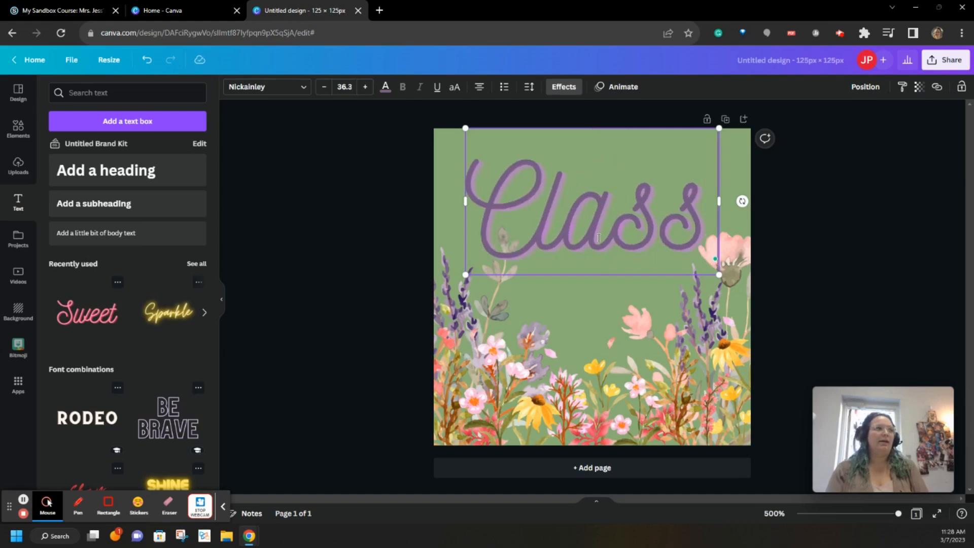
pyautogui.write(' Link')
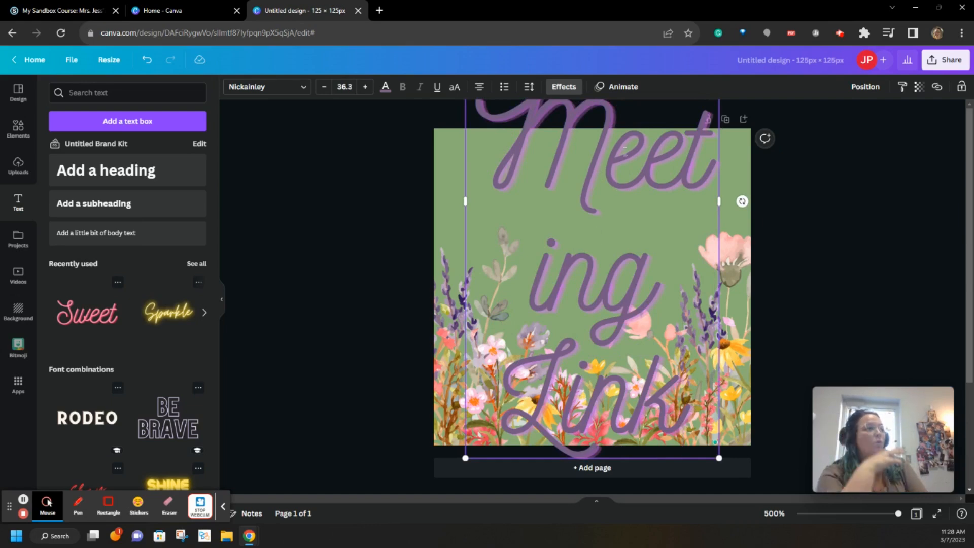
# Reduce the "Class Meeting Link" text to font size 20.1 so each word fits on its own line
pyautogui.click(323, 88)
pyautogui.click(324, 87)
pyautogui.click(324, 87)
pyautogui.click(324, 88)
pyautogui.click(323, 88)
pyautogui.click(324, 87)
pyautogui.click(323, 87)
pyautogui.click(324, 87)
pyautogui.click(323, 87)
pyautogui.click(324, 87)
pyautogui.click(323, 88)
pyautogui.click(324, 87)
pyautogui.click(323, 88)
pyautogui.click(324, 87)
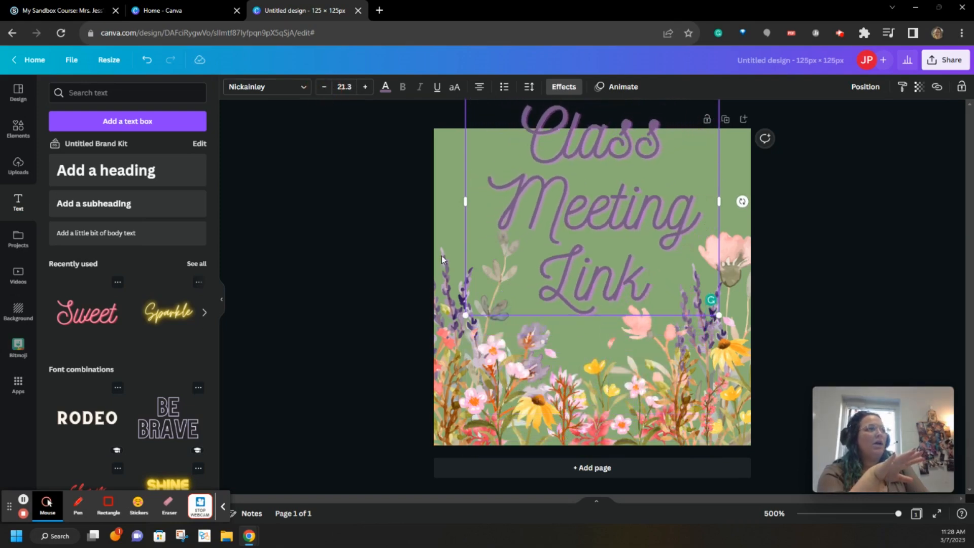
pyautogui.moveTo(465, 315); pyautogui.dragTo(486, 308)
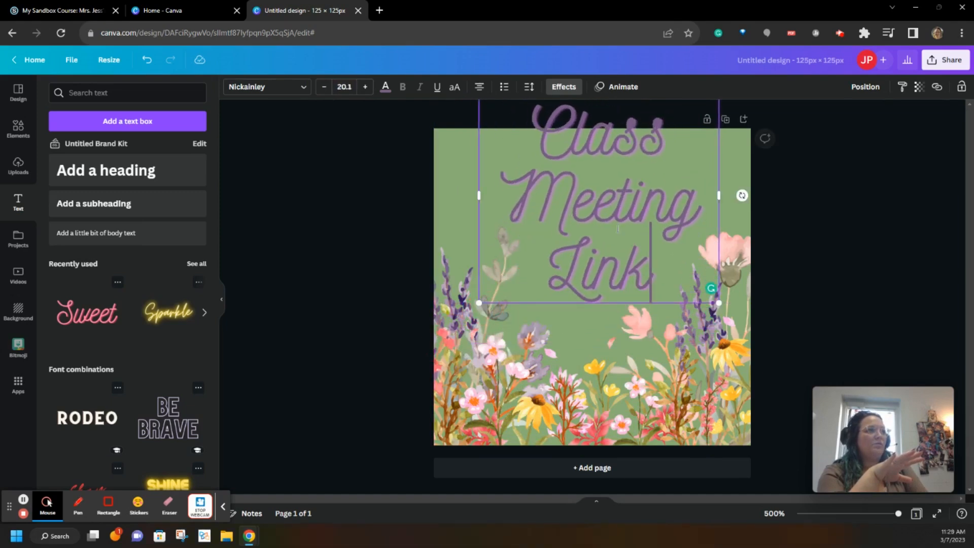
# Move the "Class Meeting Link" text down and center it on the page, just above the wildflowers
pyautogui.moveTo(616, 205); pyautogui.dragTo(616, 239)
pyautogui.click(653, 282)
pyautogui.moveTo(650, 303); pyautogui.dragTo(642, 333)
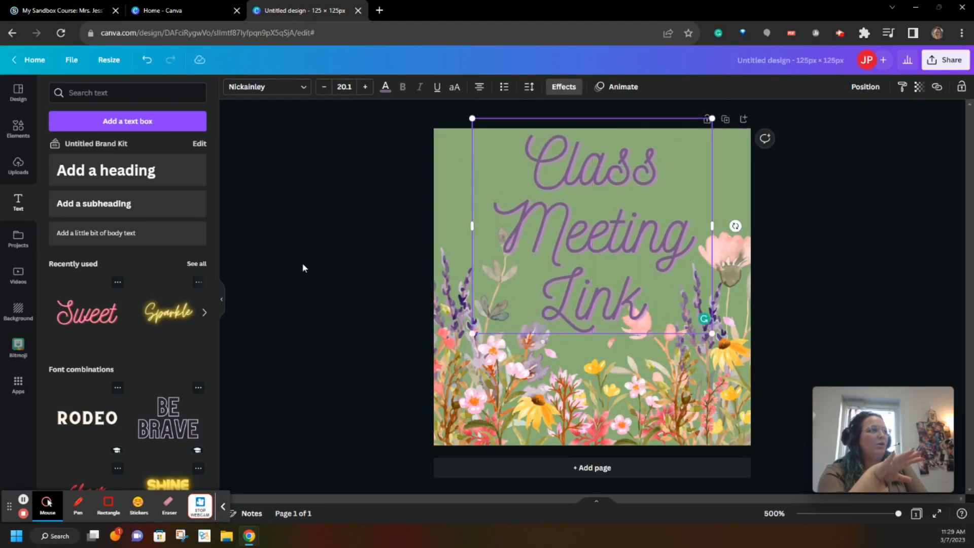
pyautogui.click(599, 334)
pyautogui.moveTo(600, 333); pyautogui.dragTo(602, 334)
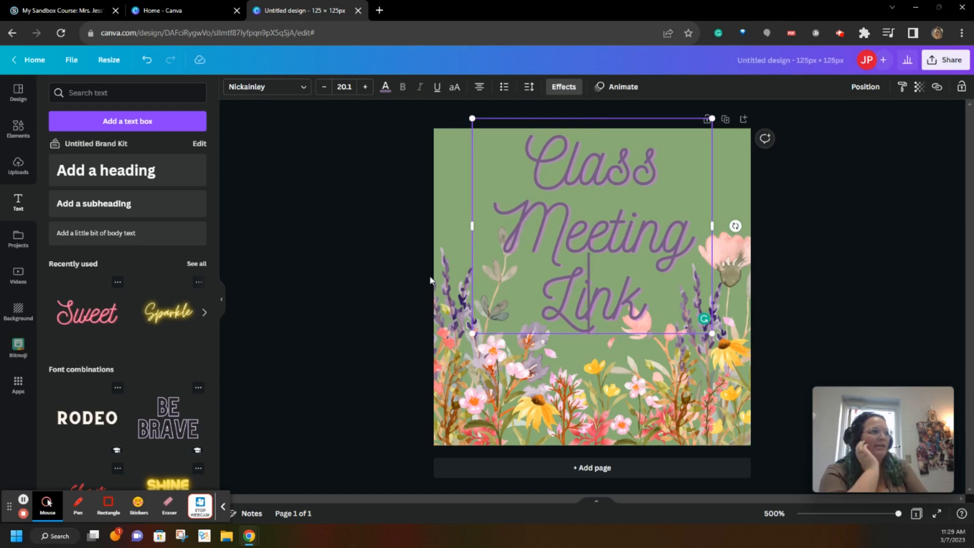
pyautogui.click(404, 256)
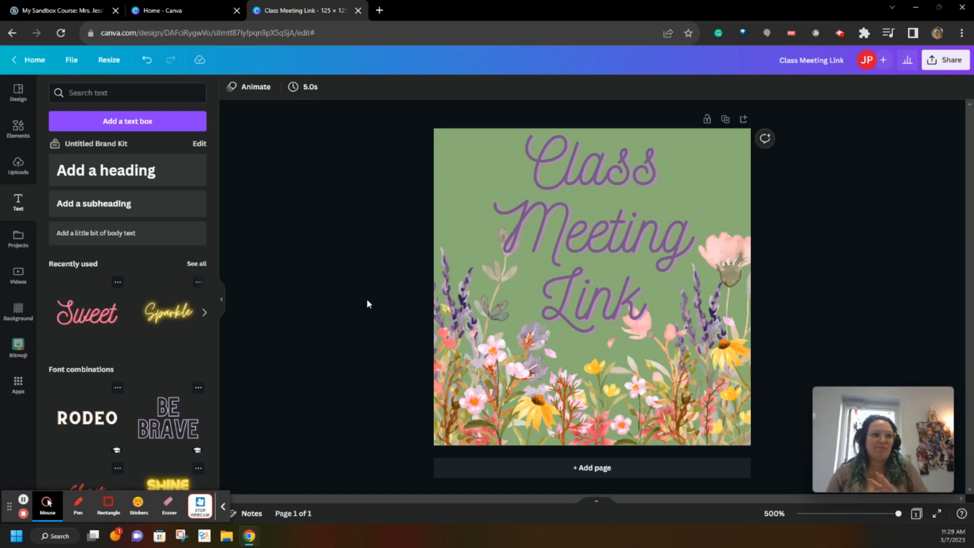
# Download the design as a PNG at size 1 (125 × 125 px)
pyautogui.click(945, 61)
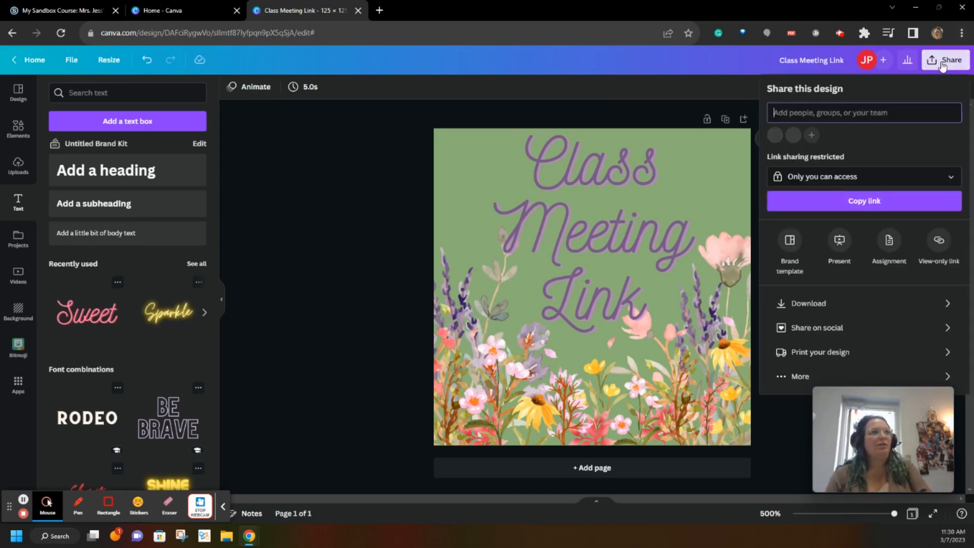
pyautogui.click(817, 303)
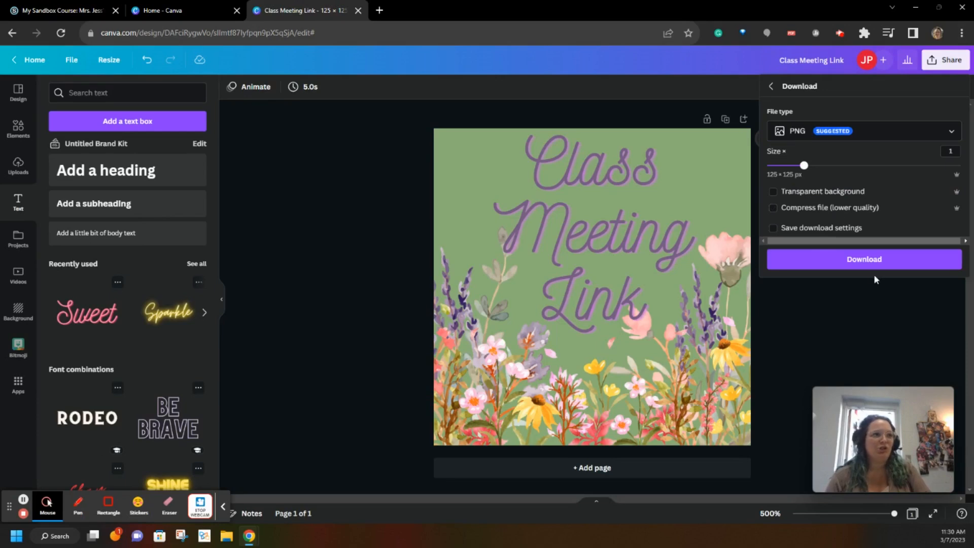
pyautogui.click(850, 137)
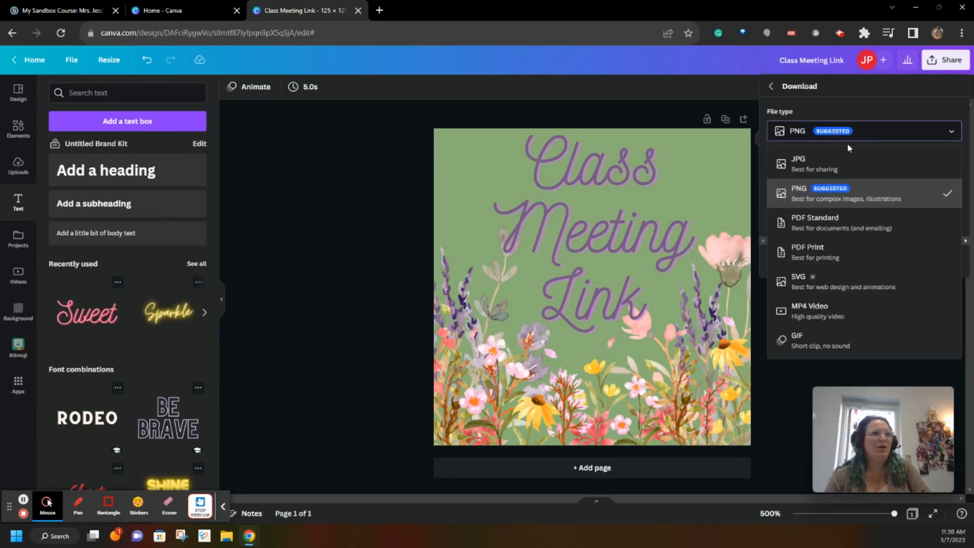
pyautogui.click(842, 205)
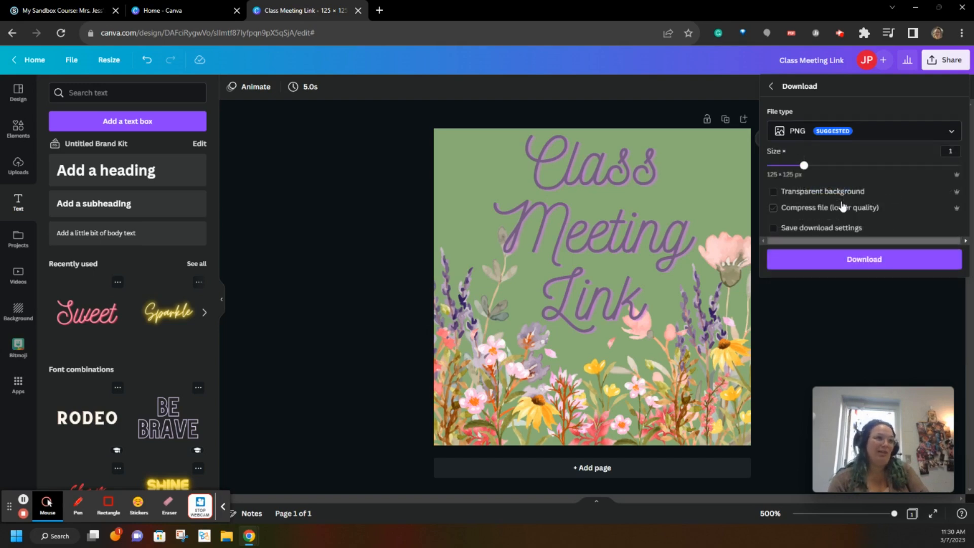
pyautogui.click(858, 267)
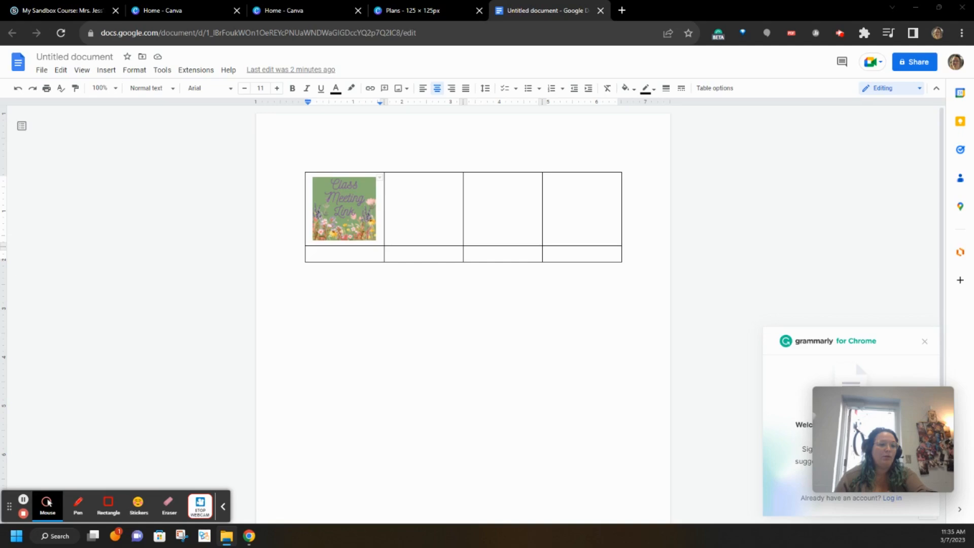
# In File Explorer, extract the compressed Plans folder in Downloads to the suggested destination and look through the extracted images
pyautogui.moveTo(973, 355); pyautogui.dragTo(336, 173)
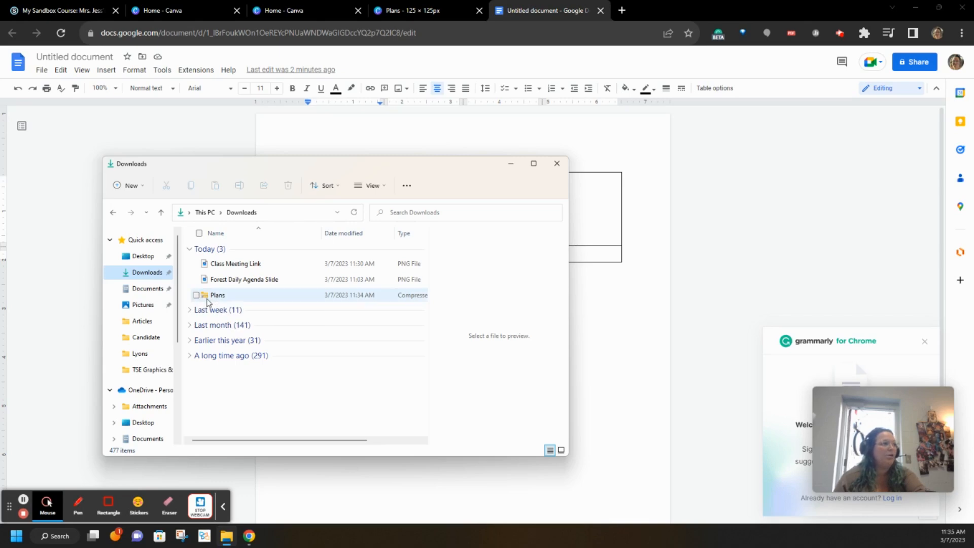
pyautogui.click(207, 301)
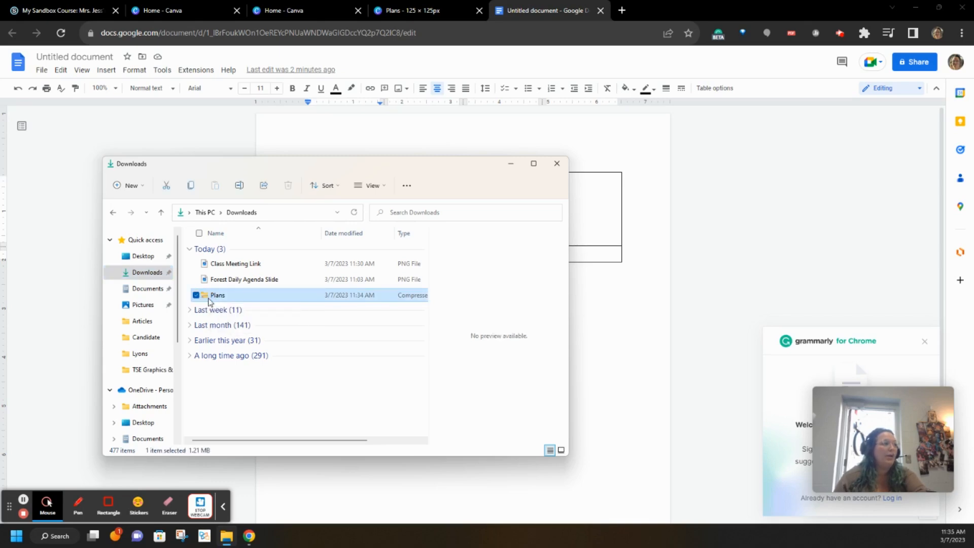
pyautogui.rightClick(217, 302)
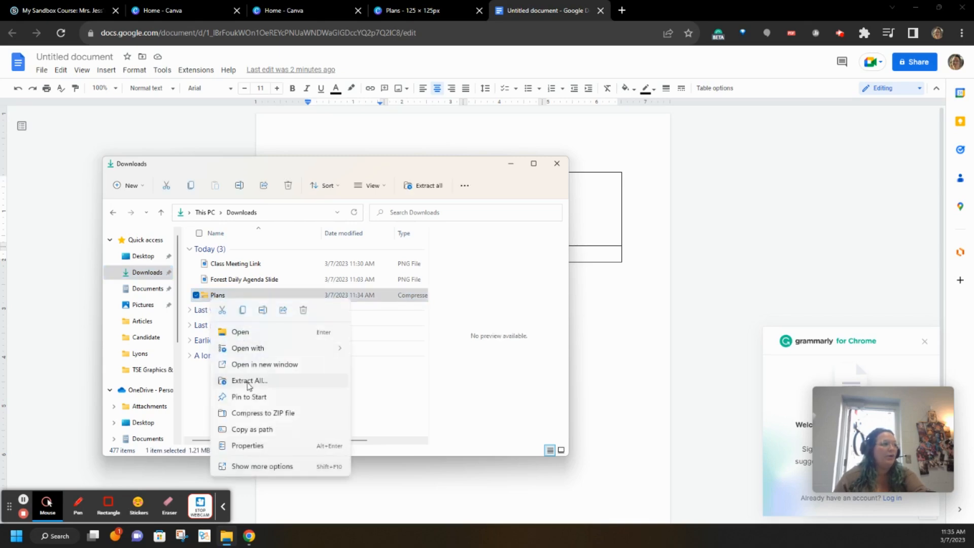
pyautogui.click(248, 381)
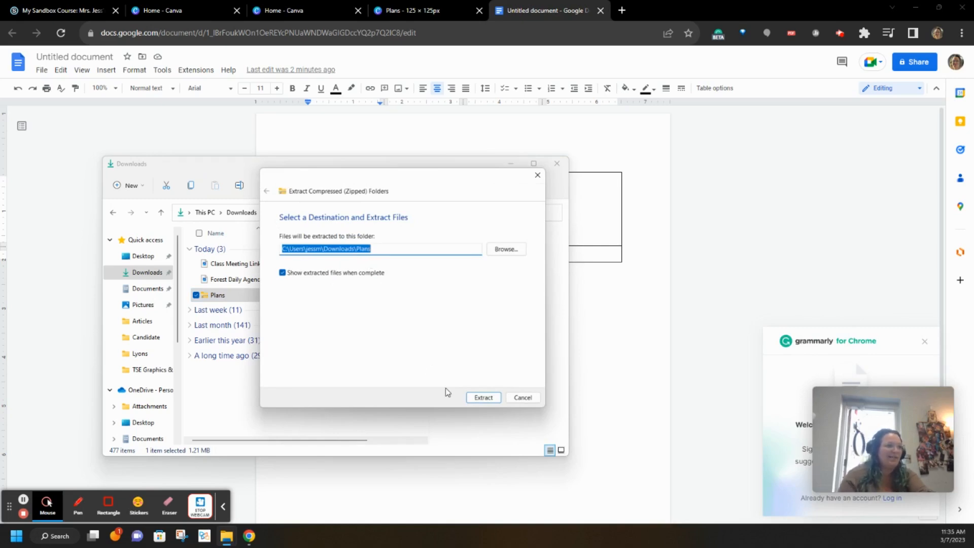
pyautogui.click(483, 398)
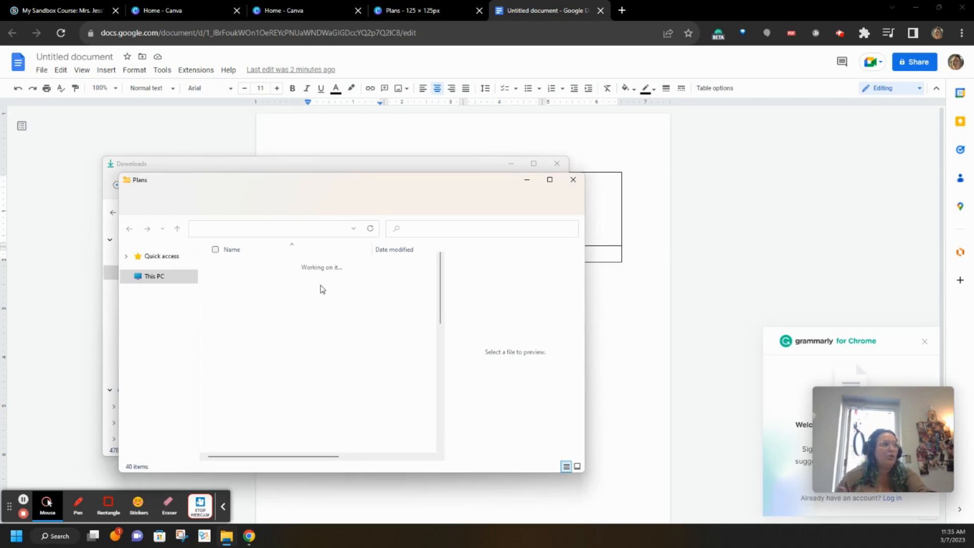
pyautogui.scroll(-3, 319, 375)
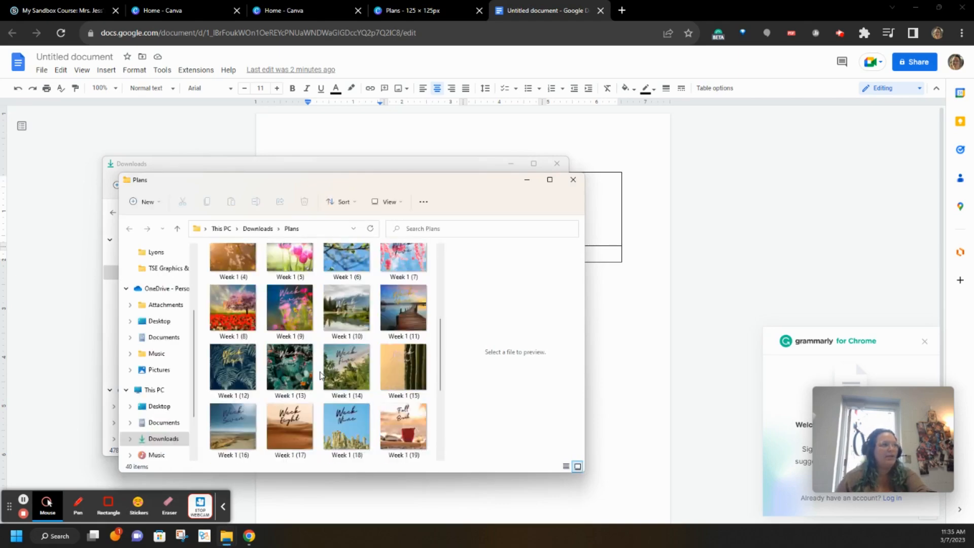
pyautogui.scroll(-1, 319, 375)
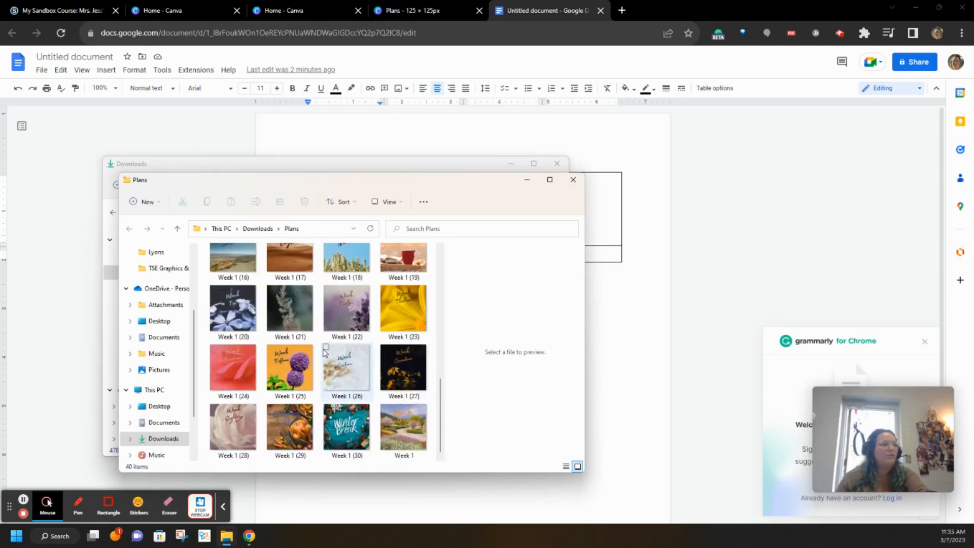
pyautogui.scroll(5, 322, 354)
pyautogui.scroll(1, 322, 353)
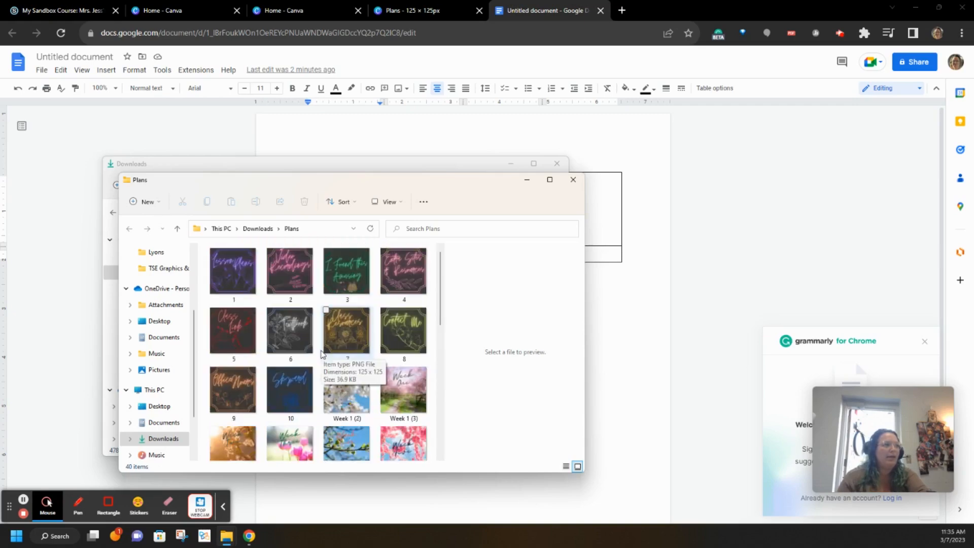